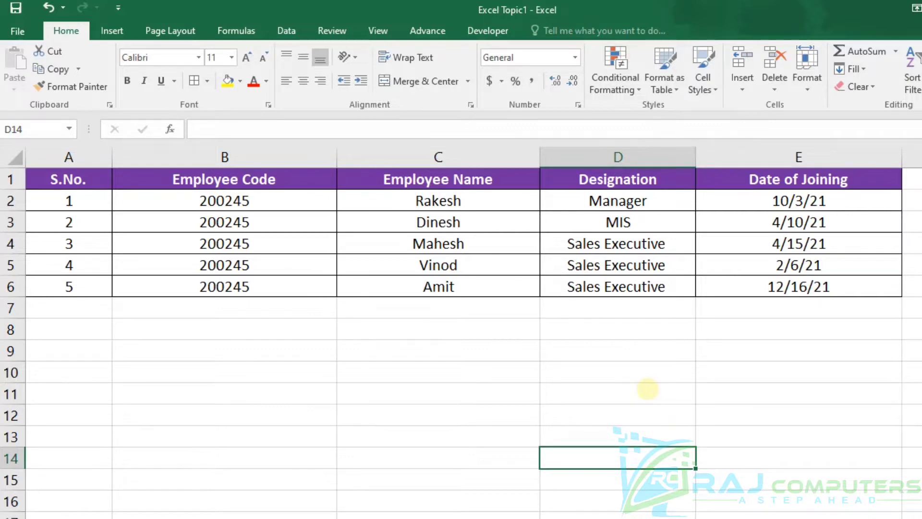
Step: Copy the joining dates in E2:E6 and paste them into rows 8 to 12 of columns A, B, C, D and E
{"action": "left_click_drag", "start_coordinate": [747, 200], "coordinate": [759, 284]}
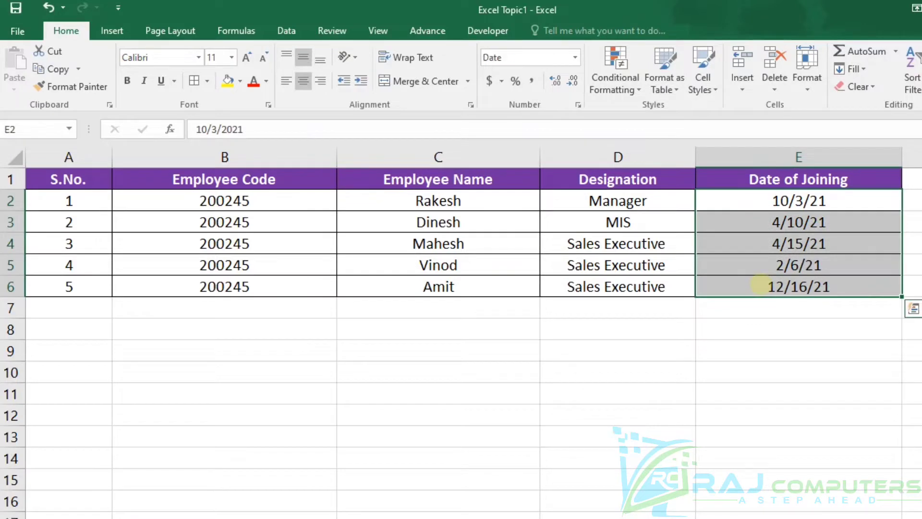
{"action": "key", "text": "ctrl+c"}
{"action": "left_click", "coordinate": [60, 328]}
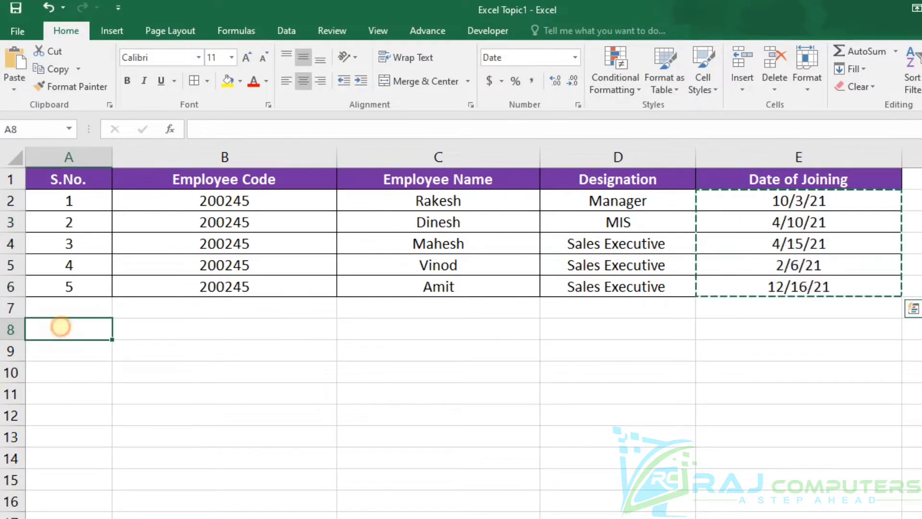
{"action": "key", "text": "ctrl+v"}
{"action": "key", "text": "ctrl"}
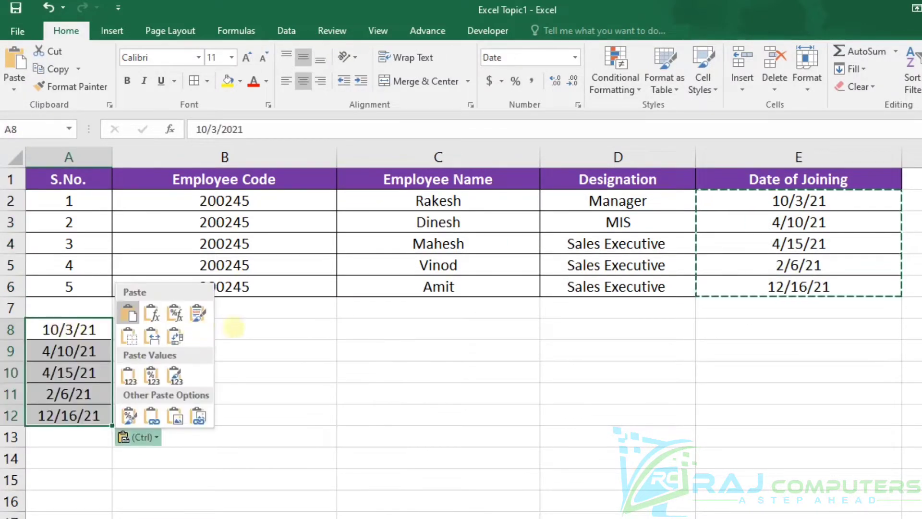
{"action": "left_click", "coordinate": [249, 330]}
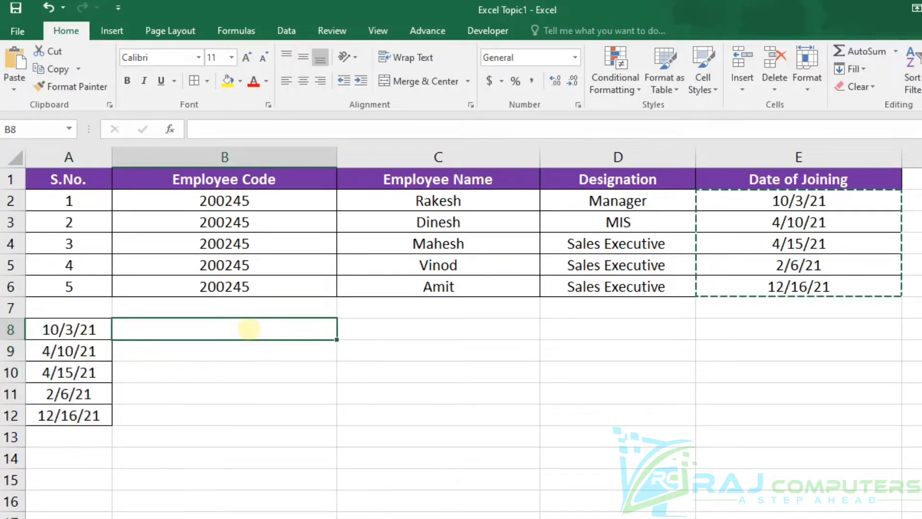
{"action": "key", "text": "ctrl+v"}
{"action": "left_click", "coordinate": [395, 328]}
{"action": "key", "text": "ctrl+v"}
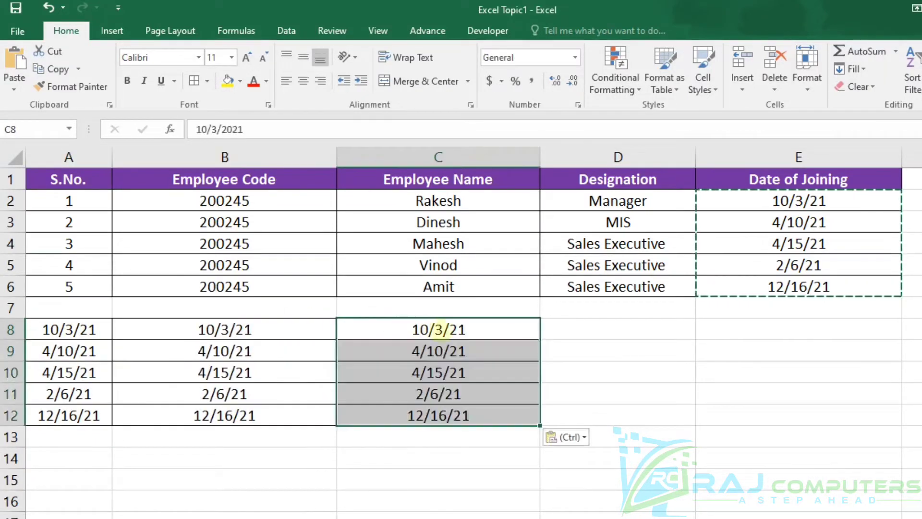
{"action": "left_click", "coordinate": [596, 332]}
{"action": "key", "text": "ctrl+v"}
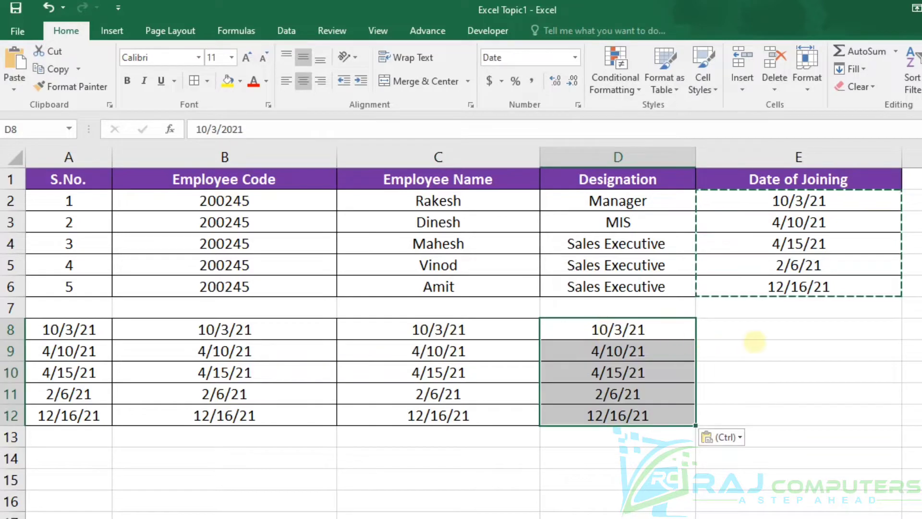
{"action": "left_click", "coordinate": [758, 330]}
{"action": "key", "text": "ctrl+v"}
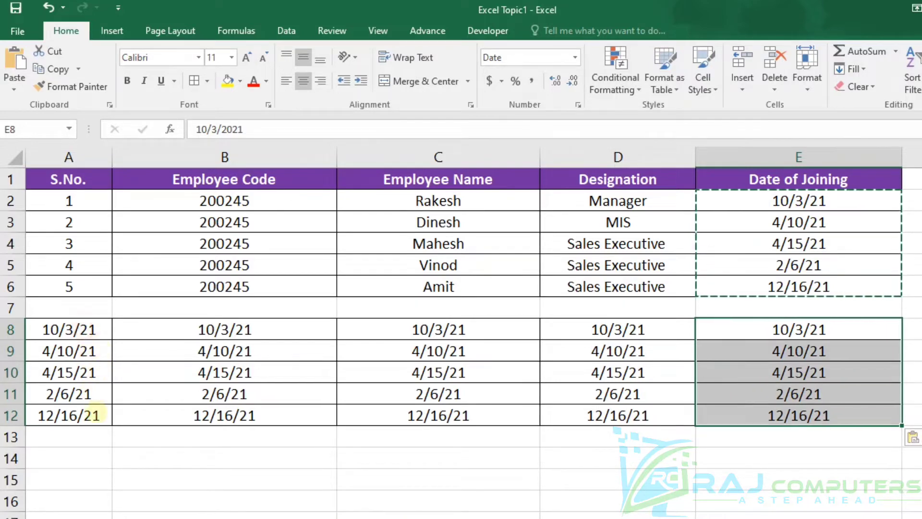
Step: Format the dates in A8:A12 as Short Date
{"action": "left_click", "coordinate": [86, 330]}
{"action": "key", "text": "ctrl+shift+Down"}
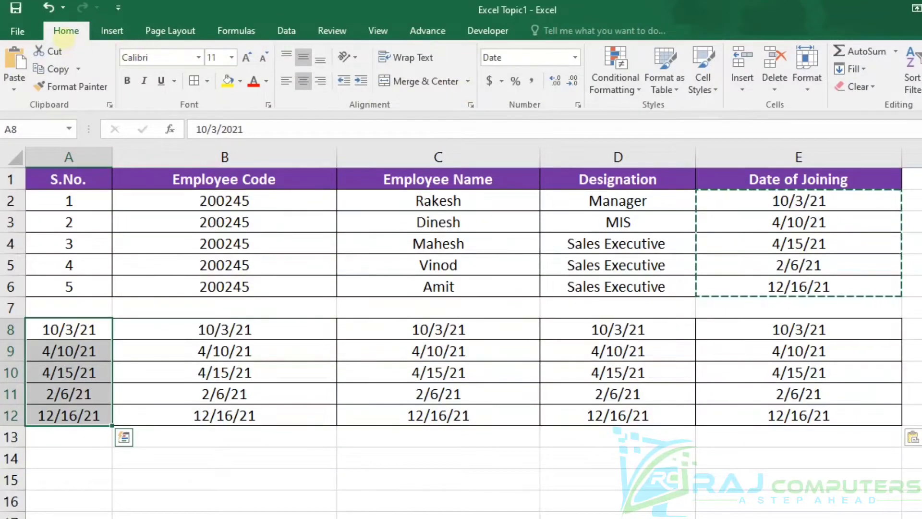
{"action": "left_click", "coordinate": [578, 58]}
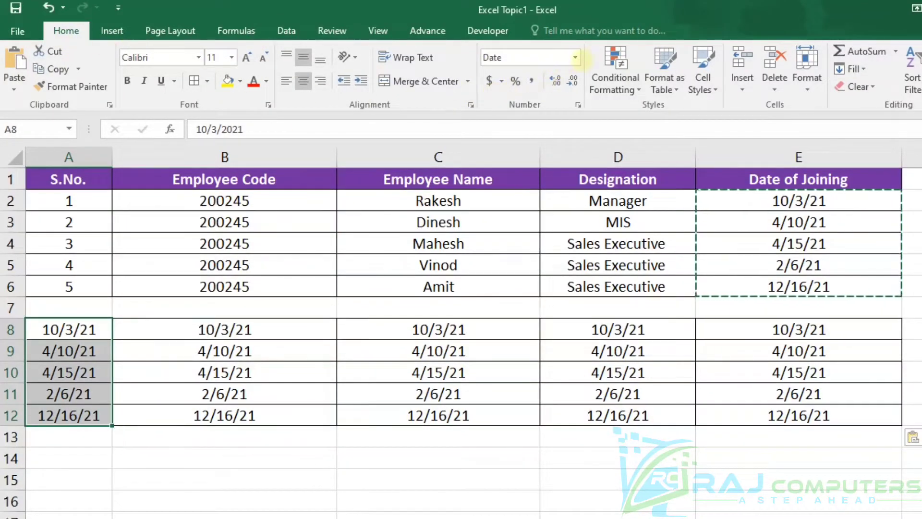
{"action": "left_click", "coordinate": [575, 58]}
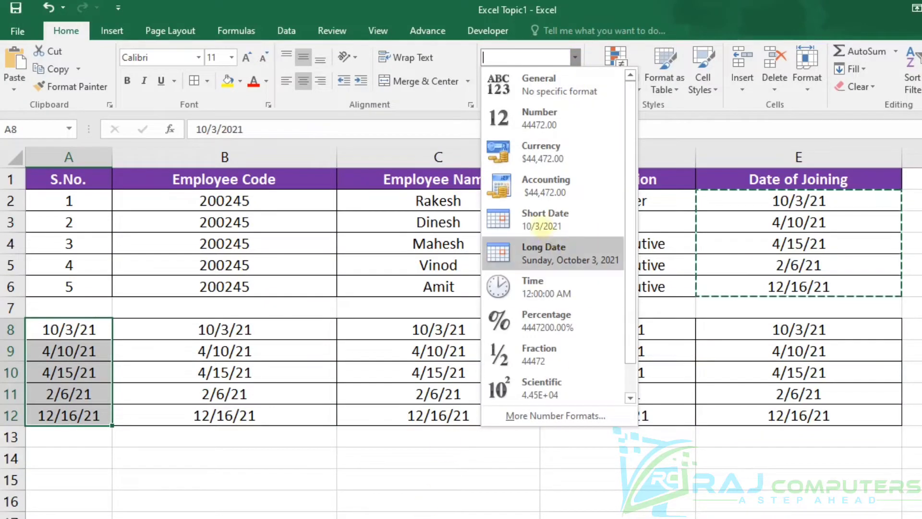
{"action": "left_click", "coordinate": [542, 217]}
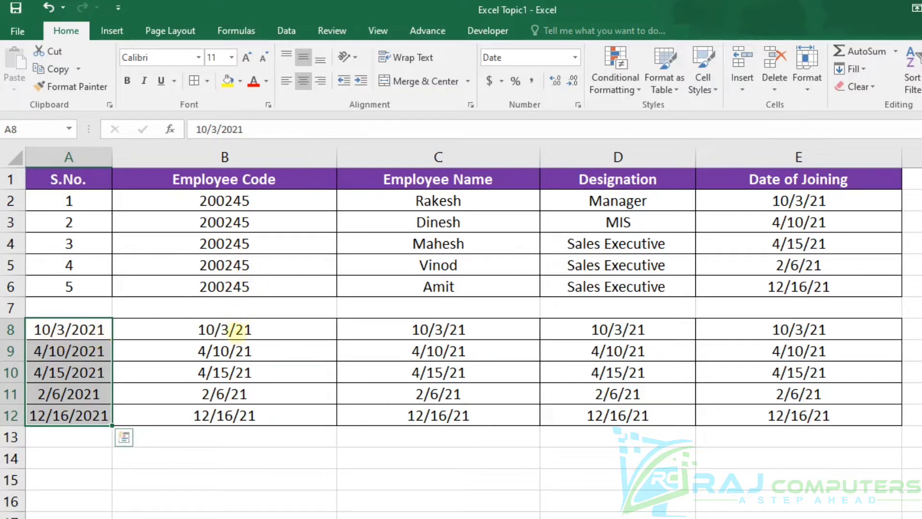
Step: Format the dates in B8:B12 as Long Date
{"action": "left_click_drag", "start_coordinate": [237, 331], "coordinate": [288, 413]}
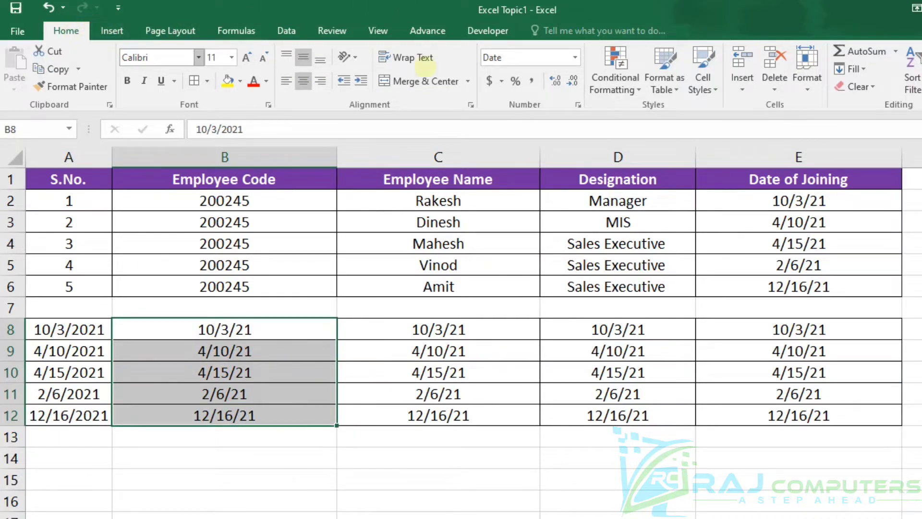
{"action": "left_click", "coordinate": [575, 58]}
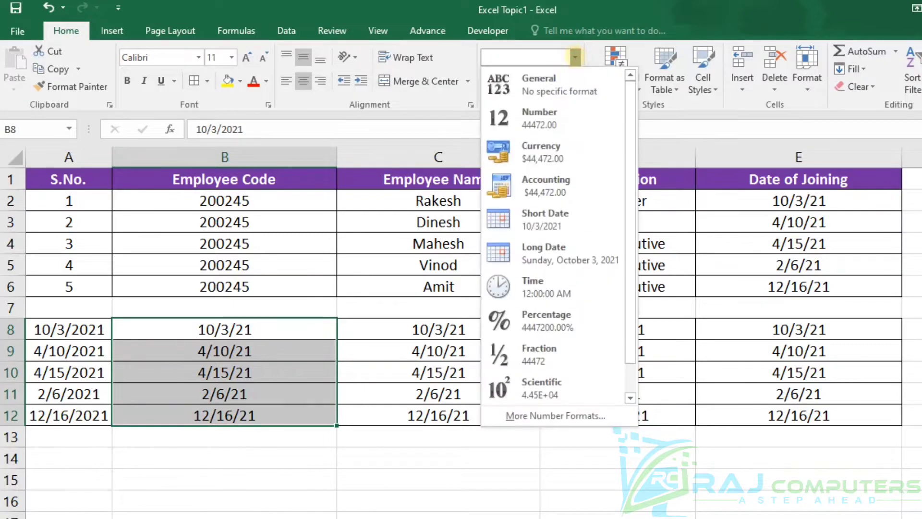
{"action": "left_click", "coordinate": [579, 250]}
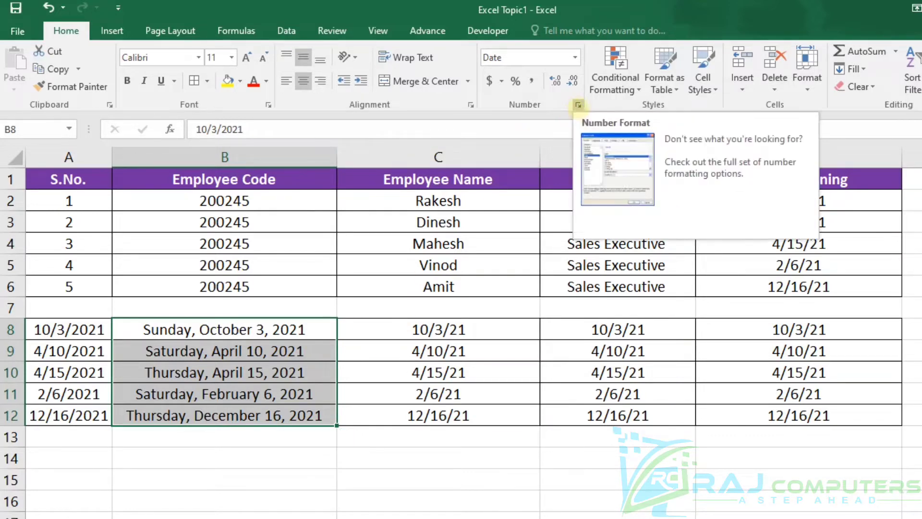
Step: Examine the date types offered in the Format Cells settings for B8:B12, leaving the format as it is
{"action": "left_click", "coordinate": [578, 105]}
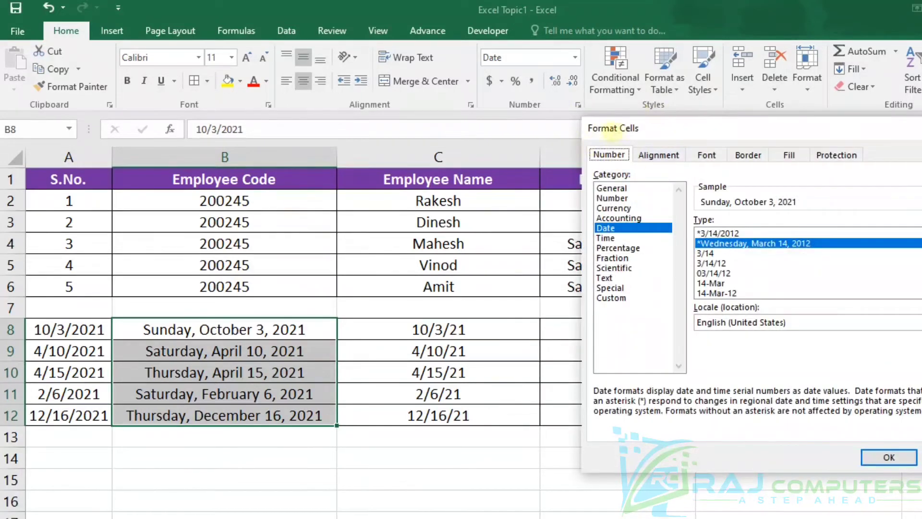
{"action": "left_click", "coordinate": [641, 246]}
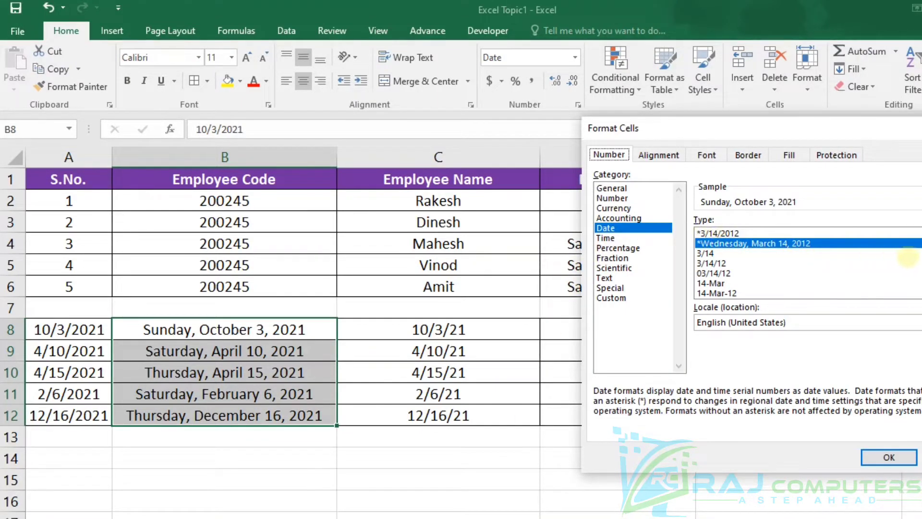
{"action": "scroll", "coordinate": [807, 263], "scroll_direction": "down", "scroll_amount": 3}
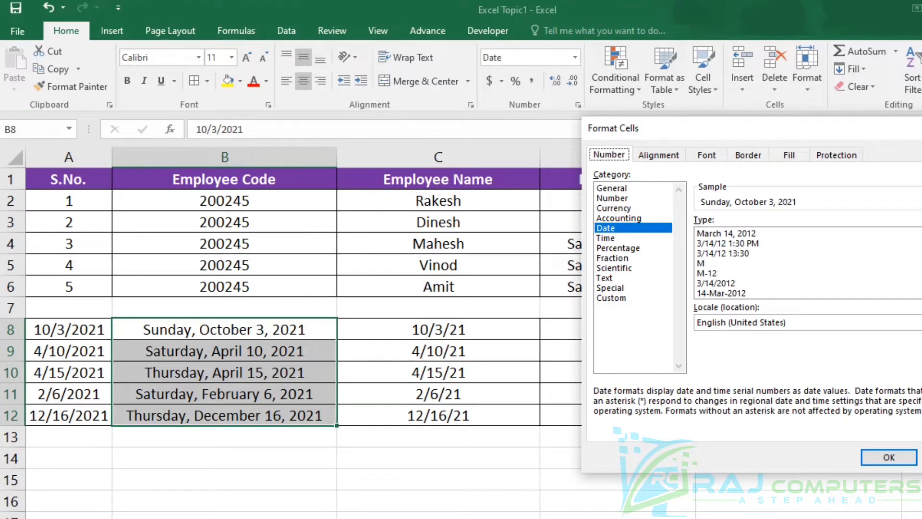
{"action": "scroll", "coordinate": [807, 263], "scroll_direction": "up", "scroll_amount": 3}
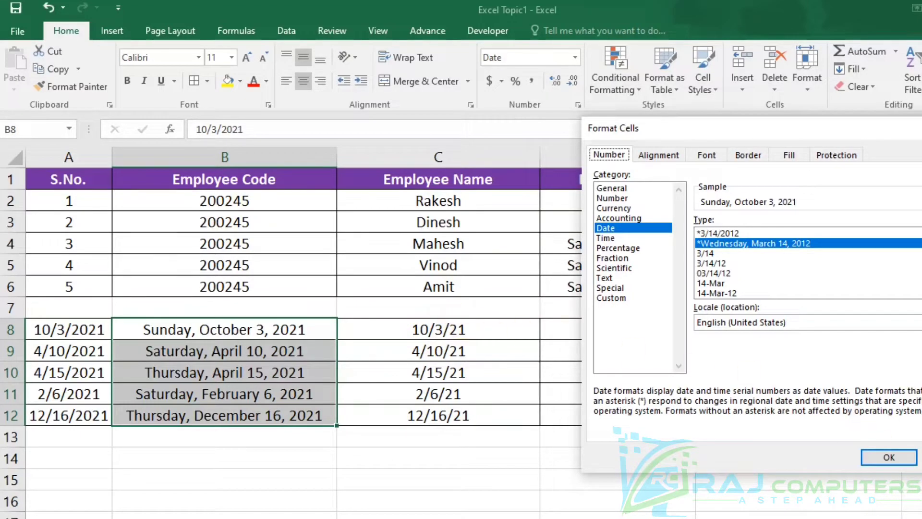
{"action": "left_click", "coordinate": [921, 457]}
Step: Apply the month/day date type 3/14 to C8:C12
{"action": "left_click_drag", "start_coordinate": [456, 332], "coordinate": [469, 413]}
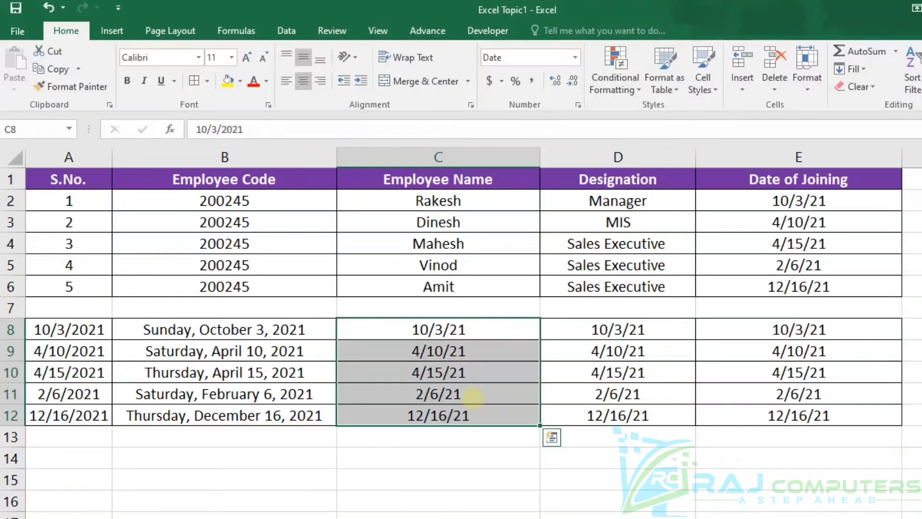
{"action": "key", "text": "ctrl+1"}
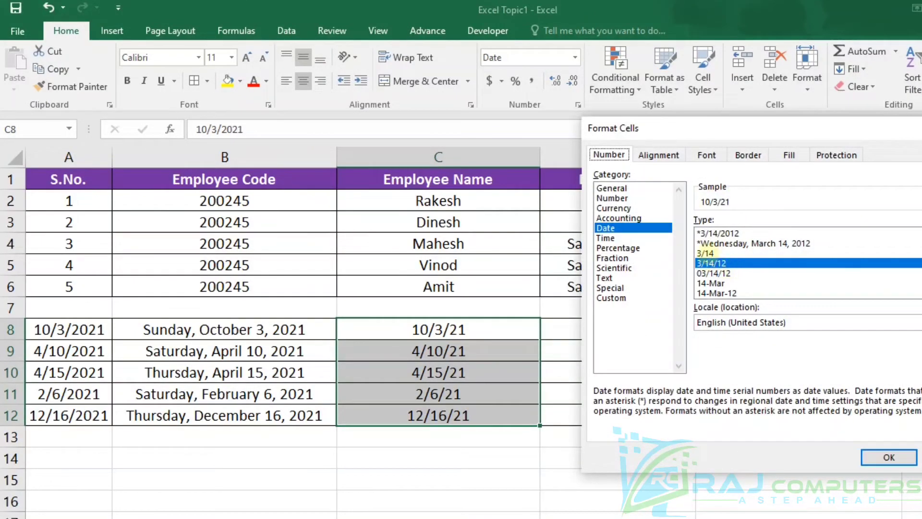
{"action": "left_click", "coordinate": [706, 253]}
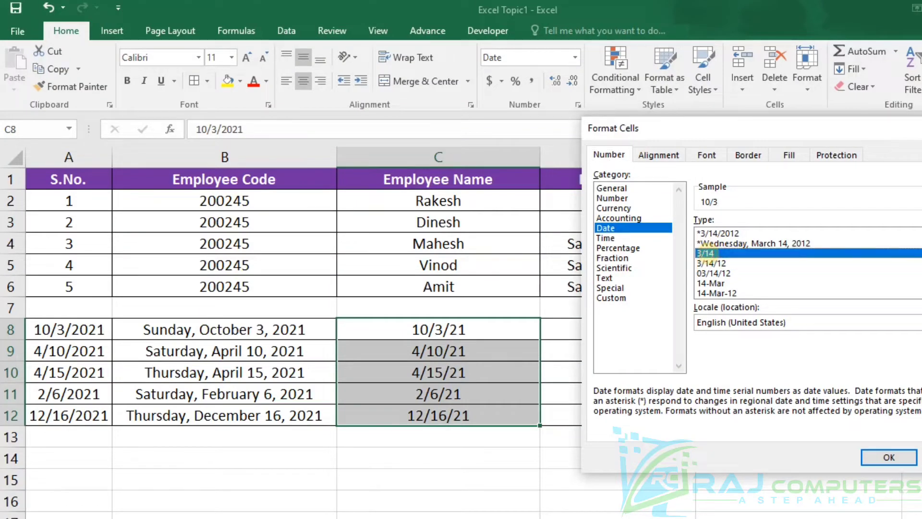
{"action": "left_click", "coordinate": [888, 454]}
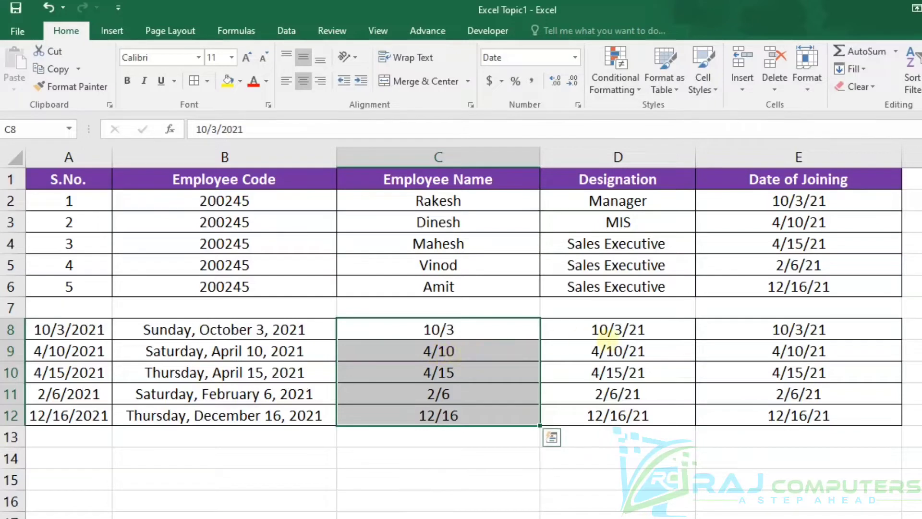
Step: Apply the two-digit date type 03/14/12 to D8:D12
{"action": "left_click_drag", "start_coordinate": [604, 329], "coordinate": [654, 410]}
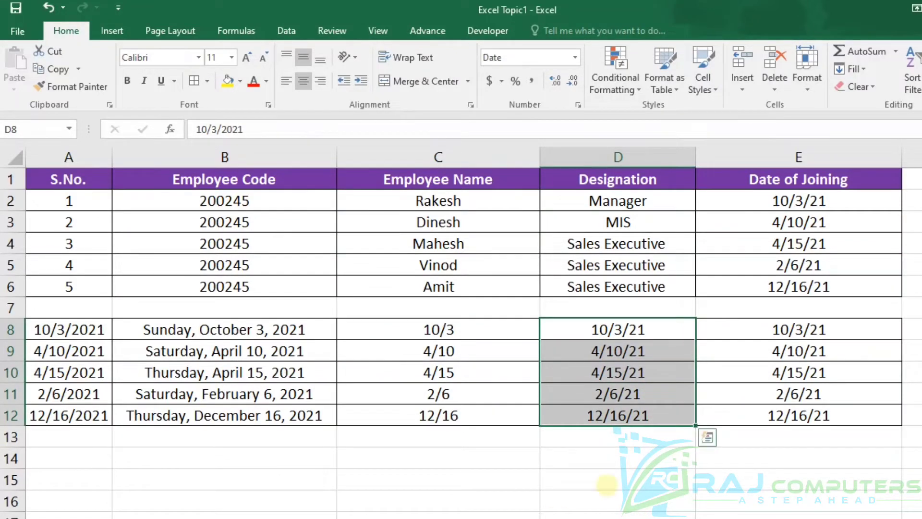
{"action": "key", "text": "ctrl+1"}
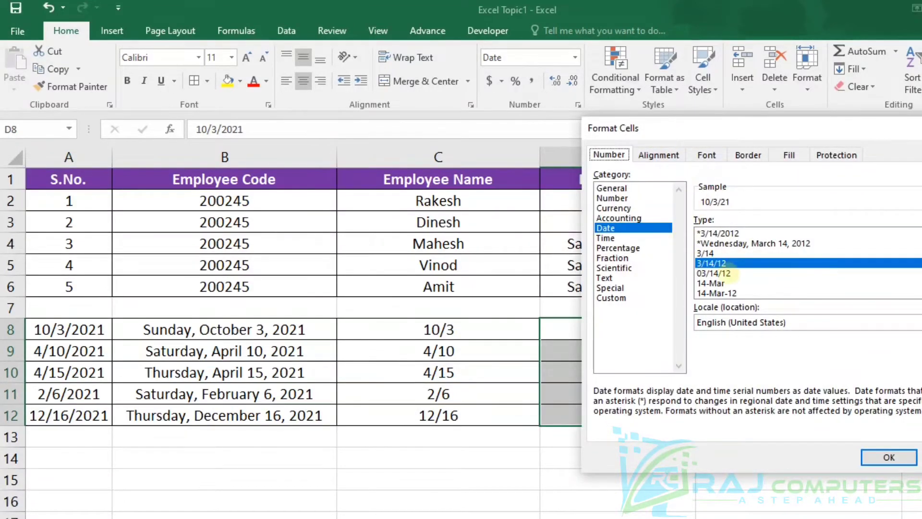
{"action": "left_click", "coordinate": [723, 273]}
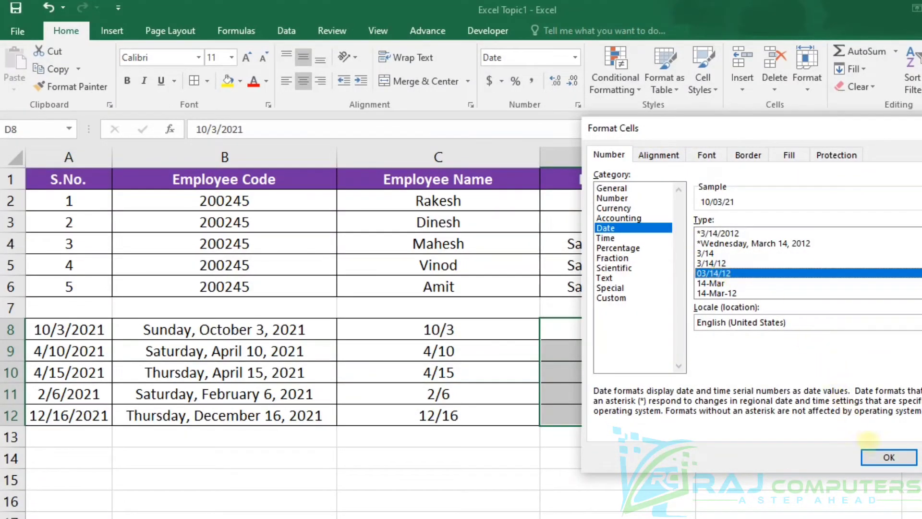
{"action": "left_click", "coordinate": [890, 457]}
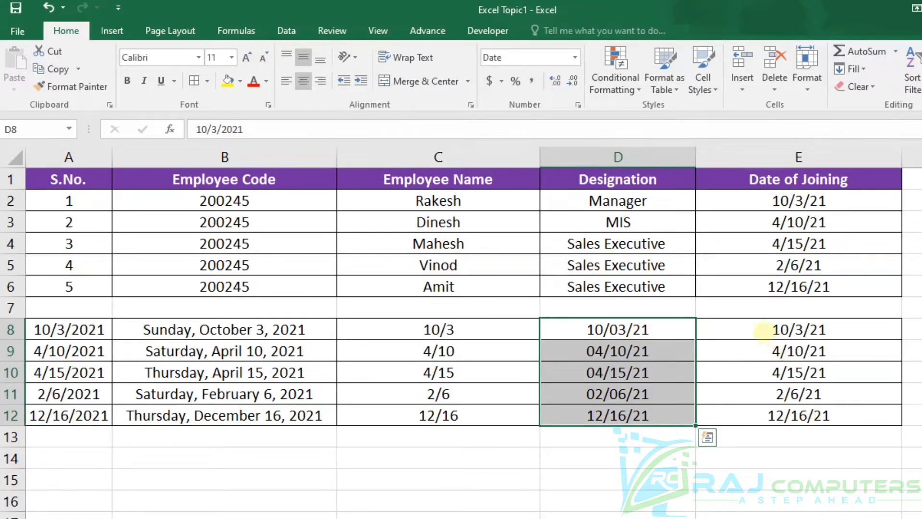
Step: Apply the two-digit date type 03/14/12 to E8:E12
{"action": "left_click_drag", "start_coordinate": [764, 331], "coordinate": [768, 408]}
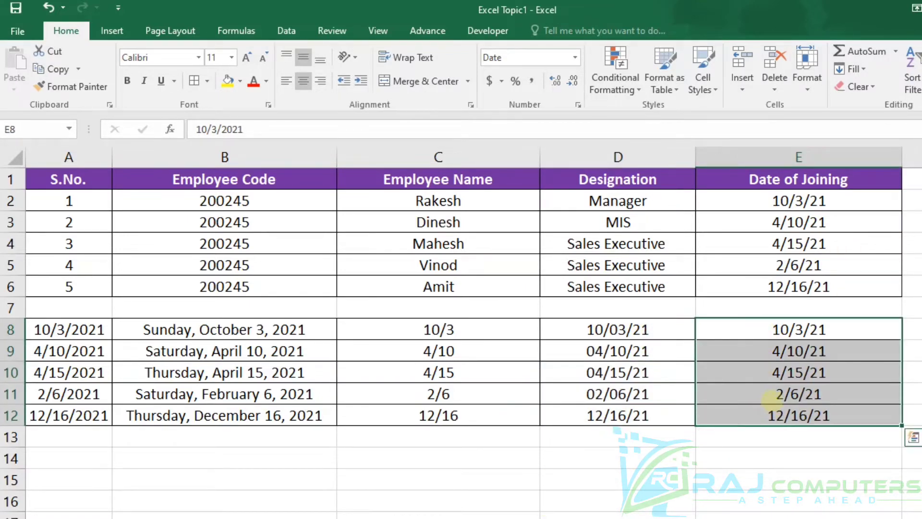
{"action": "key", "text": "ctrl+1"}
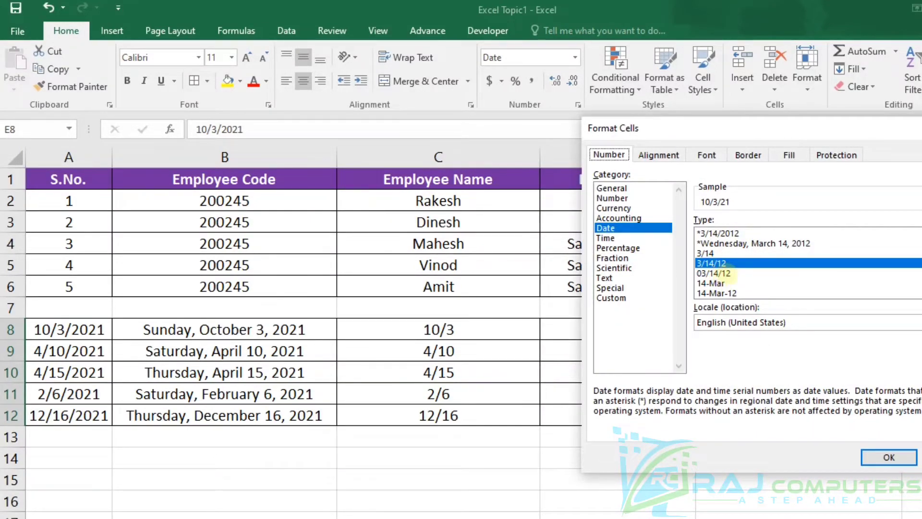
{"action": "left_click", "coordinate": [726, 274]}
{"action": "left_click", "coordinate": [882, 457]}
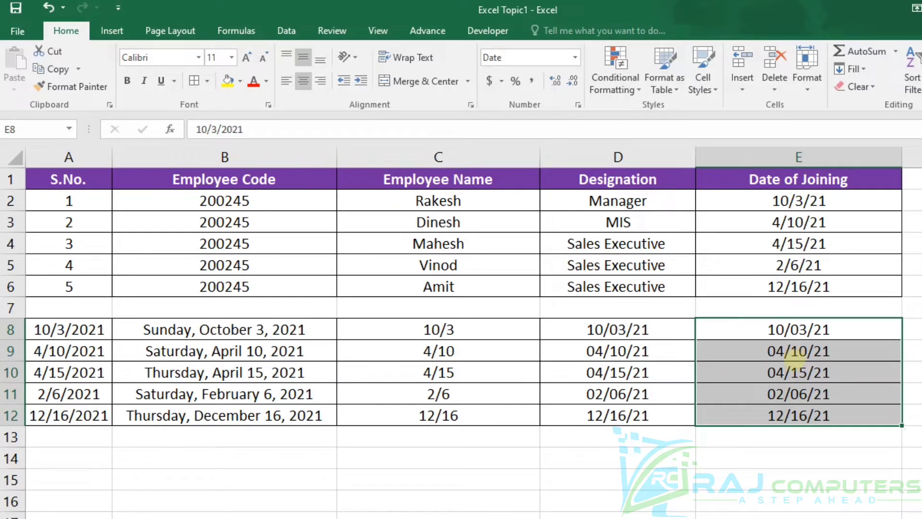
Step: Change the date type of E8:E12 to the day and month-name style 14-Mar
{"action": "key", "text": "ctrl+1"}
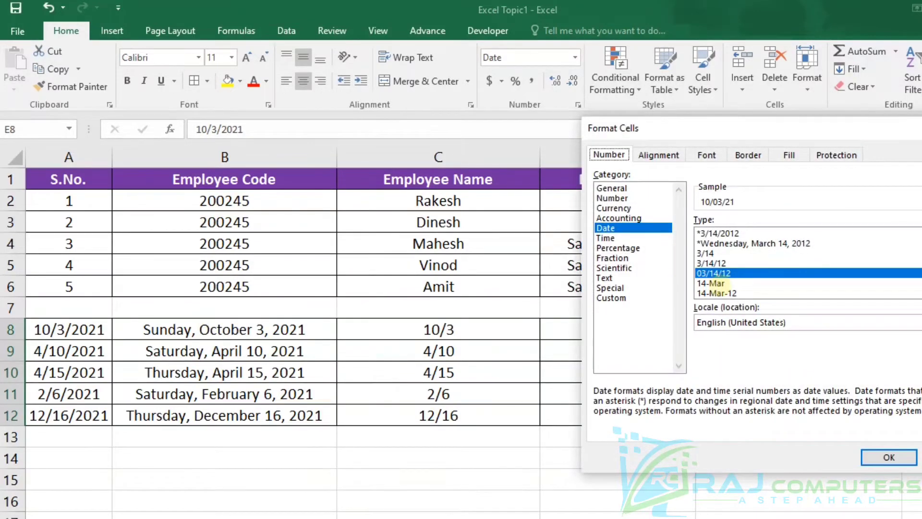
{"action": "left_click", "coordinate": [715, 283]}
{"action": "left_click", "coordinate": [894, 457]}
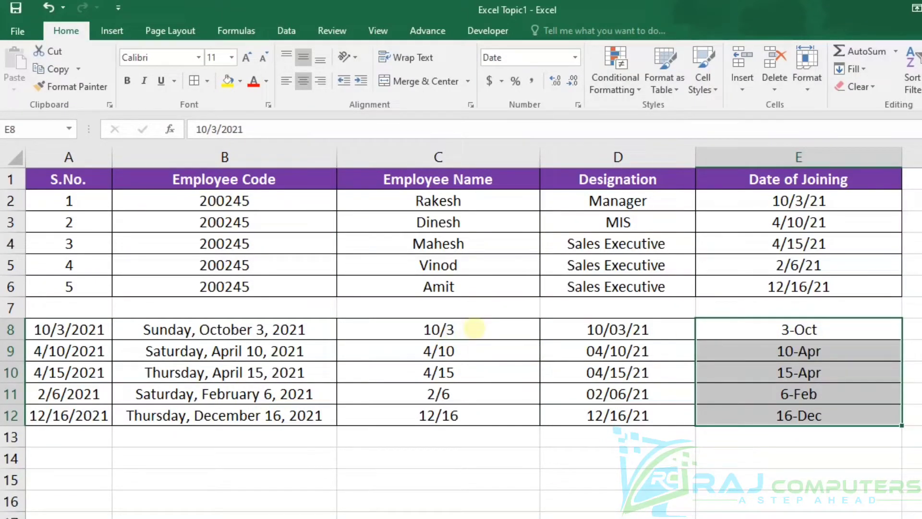
Step: Change the date type of C8:C12 to the day, month-name and year style 14-Mar-12
{"action": "left_click_drag", "start_coordinate": [446, 336], "coordinate": [461, 416]}
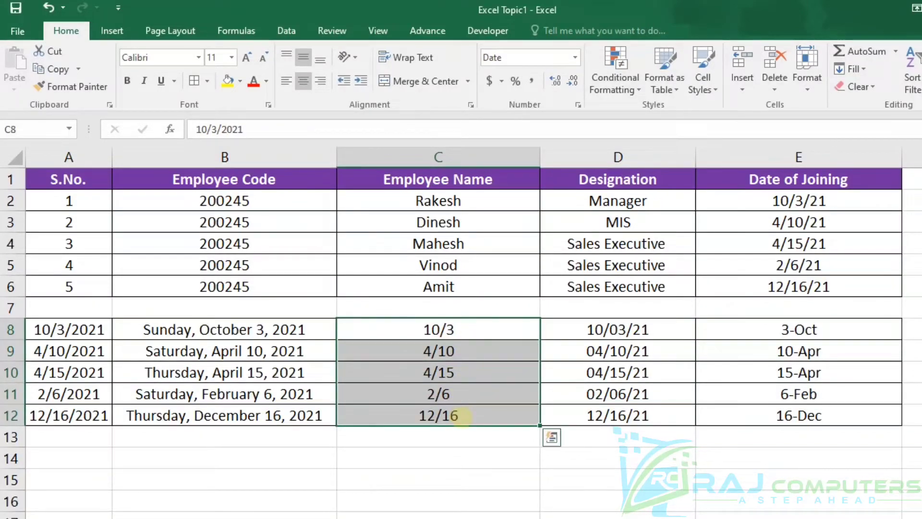
{"action": "key", "text": "ctrl+1"}
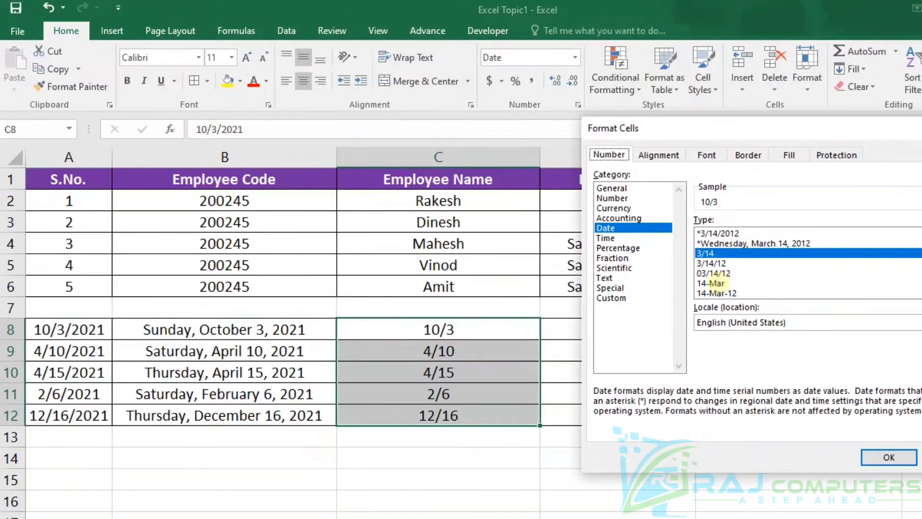
{"action": "left_click", "coordinate": [731, 293]}
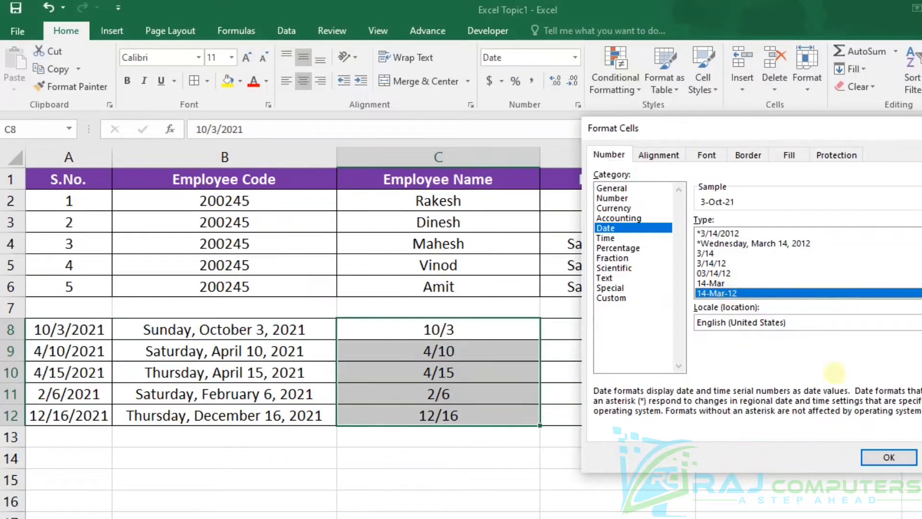
{"action": "left_click", "coordinate": [889, 455]}
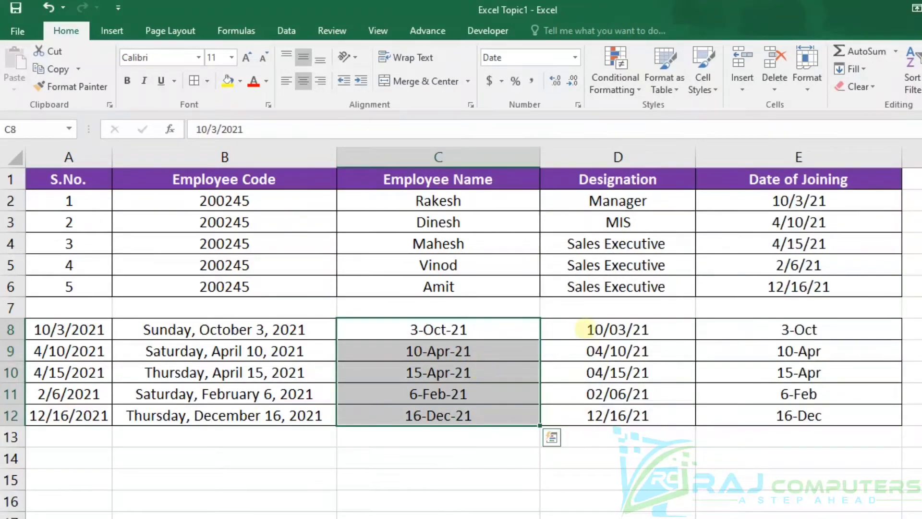
Step: Change the date type of D8:D12 to the full month-name and two-digit-year style March-12
{"action": "left_click_drag", "start_coordinate": [585, 330], "coordinate": [604, 409]}
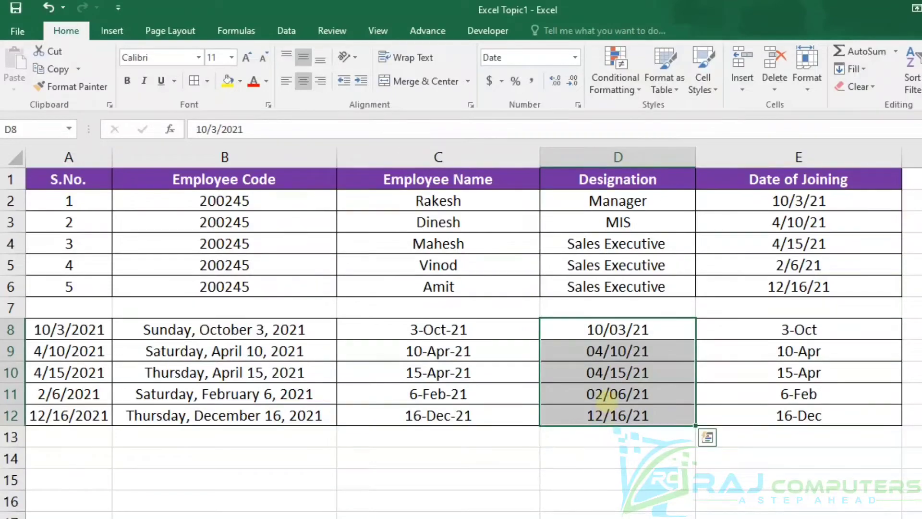
{"action": "key", "text": "ctrl+1"}
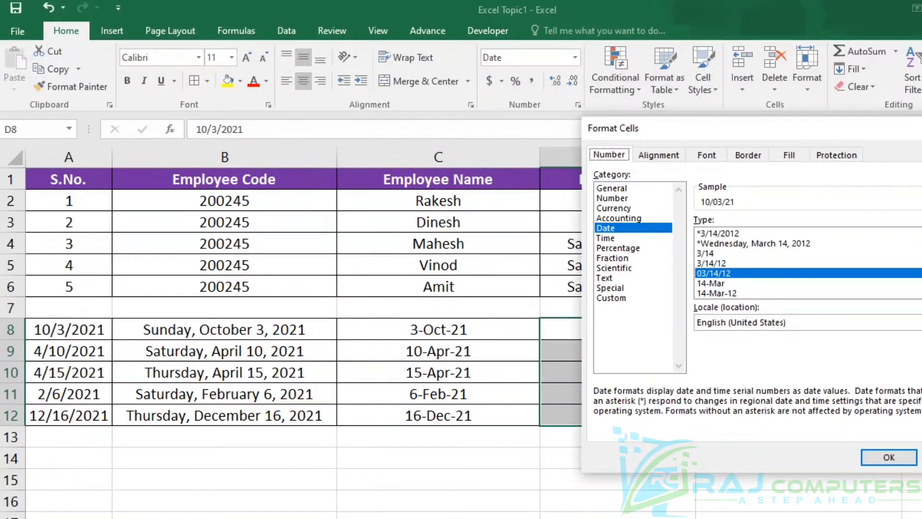
{"action": "scroll", "coordinate": [807, 263], "scroll_direction": "down", "scroll_amount": 2}
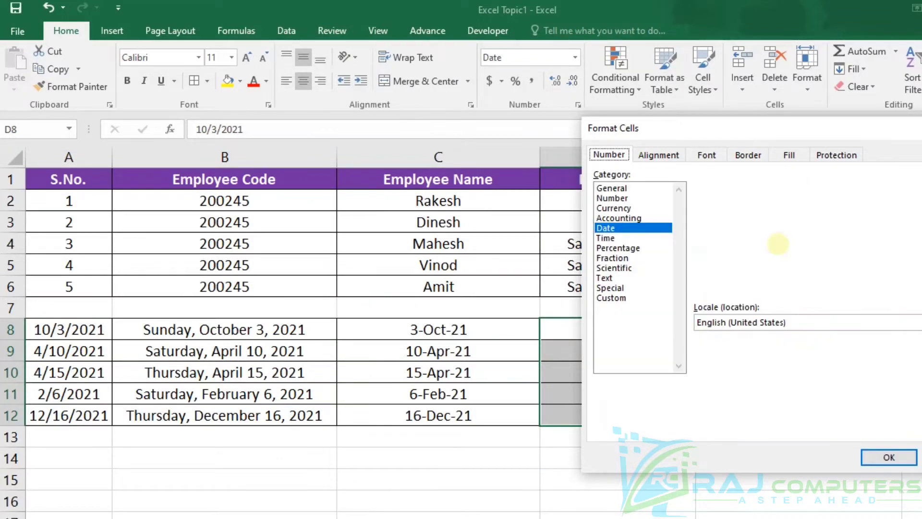
{"action": "scroll", "coordinate": [797, 289], "scroll_direction": "up", "scroll_amount": 1}
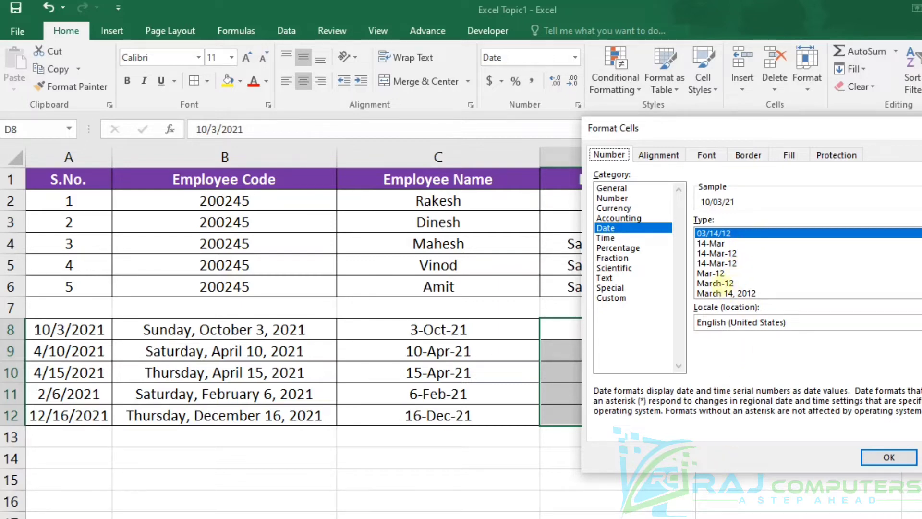
{"action": "left_click", "coordinate": [719, 283]}
{"action": "left_click", "coordinate": [889, 457]}
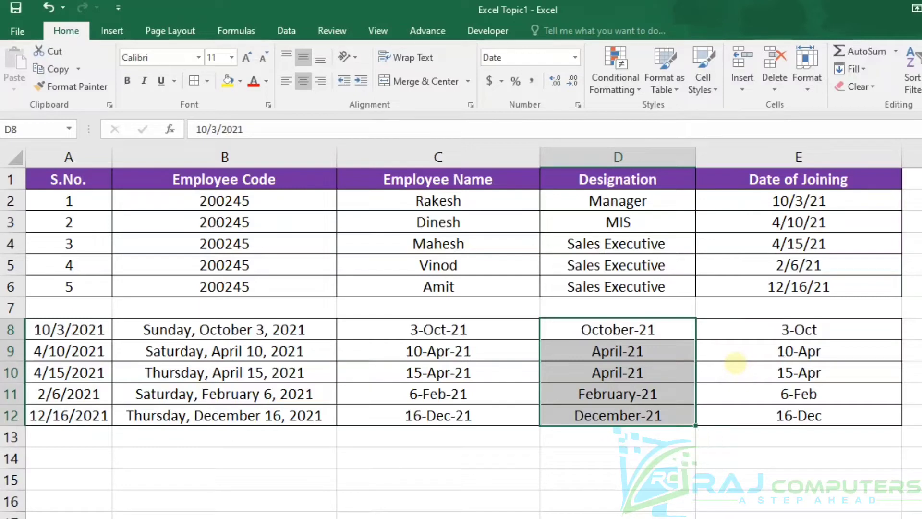
Step: Change the date type of D8:D12 to the day, month-name and four-digit-year style 14-Mar-2012
{"action": "key", "text": "ctrl+1"}
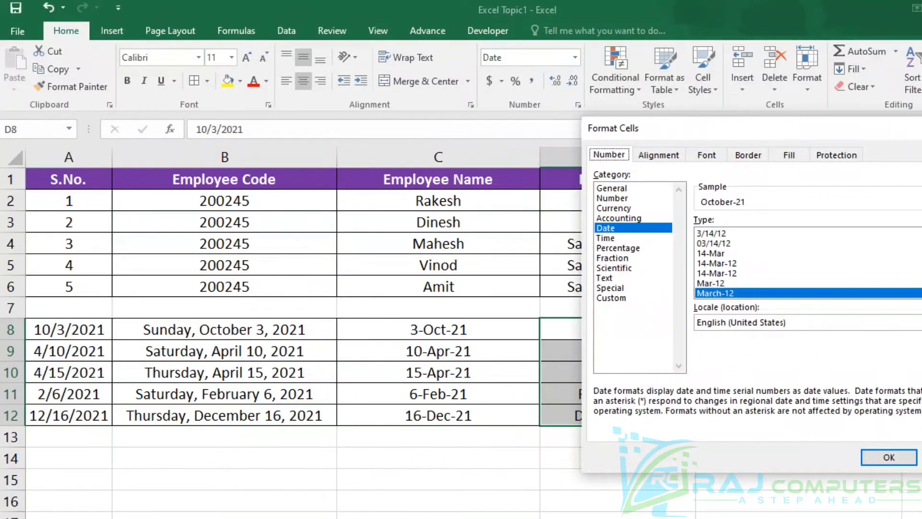
{"action": "scroll", "coordinate": [807, 263], "scroll_direction": "down", "scroll_amount": 3}
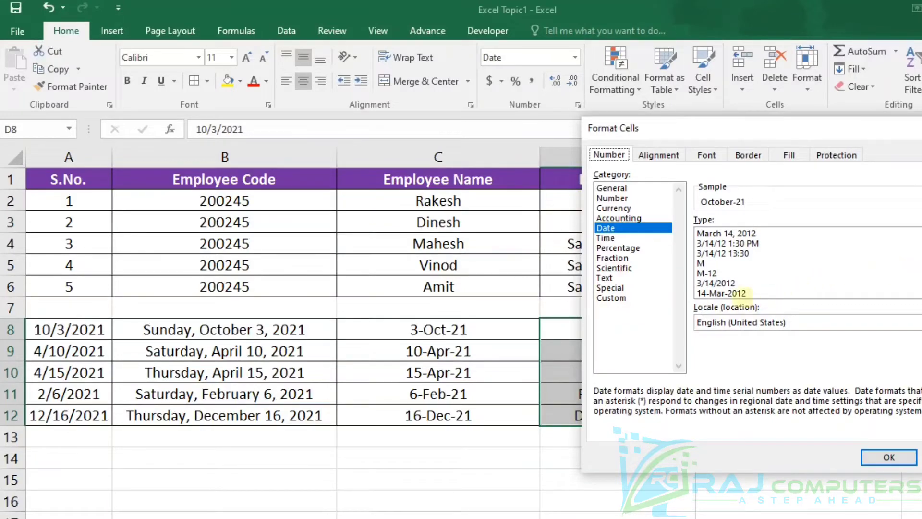
{"action": "left_click", "coordinate": [737, 293]}
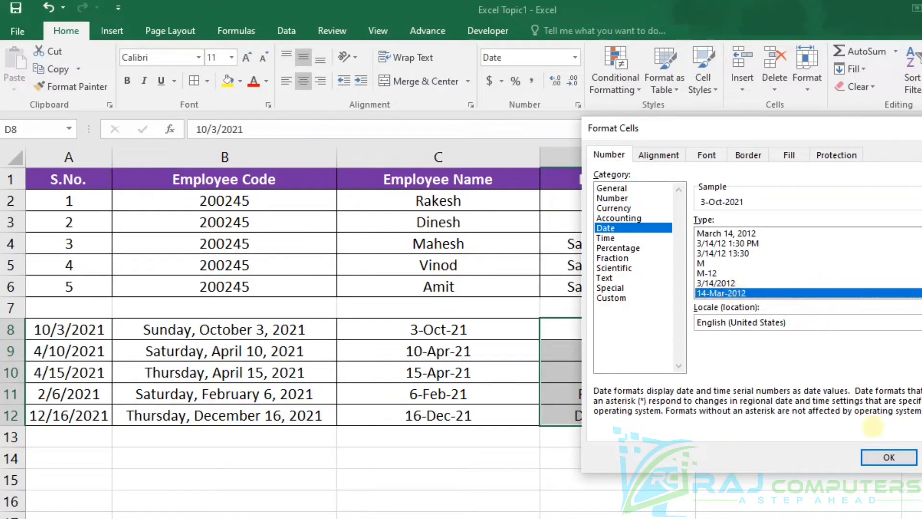
{"action": "left_click", "coordinate": [889, 457]}
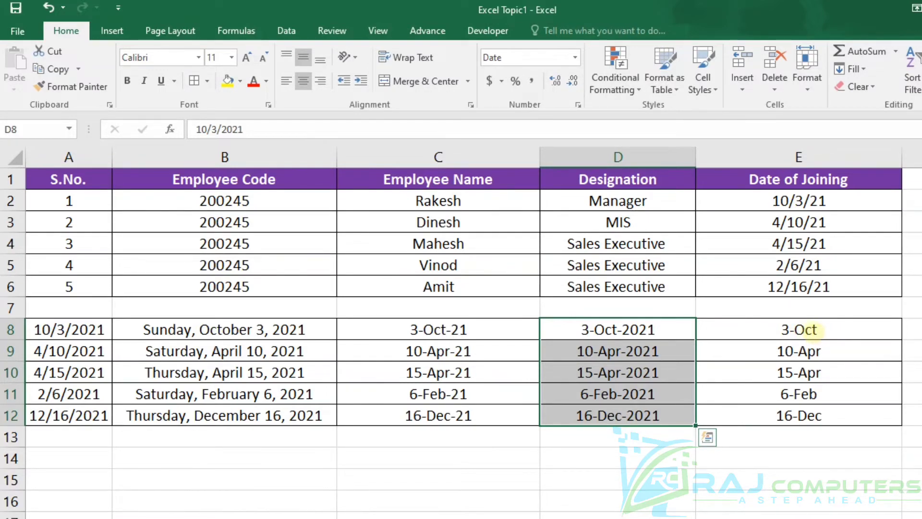
Step: Replace the number format of E8:E12 with the custom format code dd-mmm-yyyy
{"action": "left_click_drag", "start_coordinate": [809, 329], "coordinate": [807, 416]}
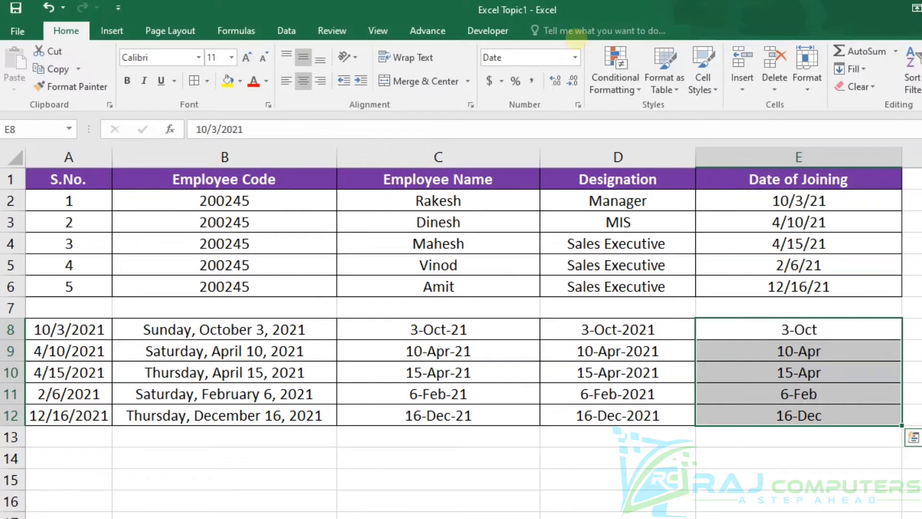
{"action": "key", "text": "ctrl+1"}
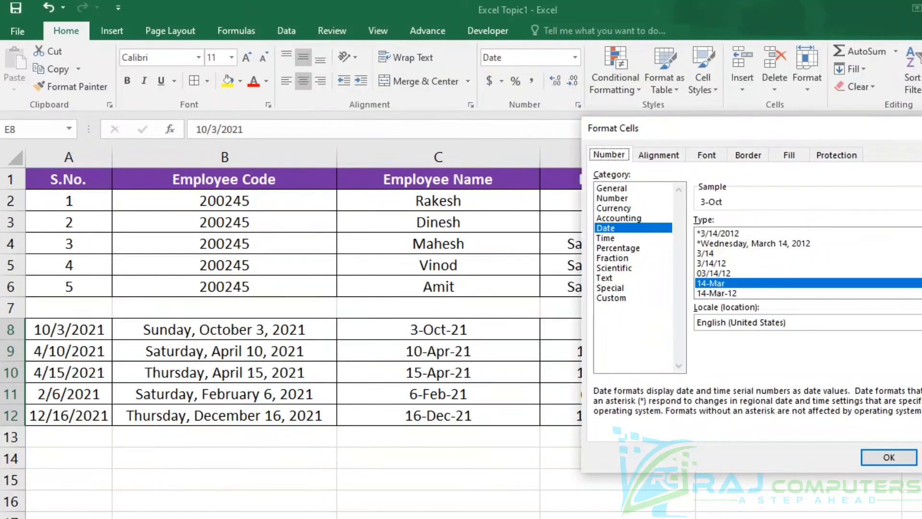
{"action": "scroll", "coordinate": [807, 264], "scroll_direction": "down", "scroll_amount": 3}
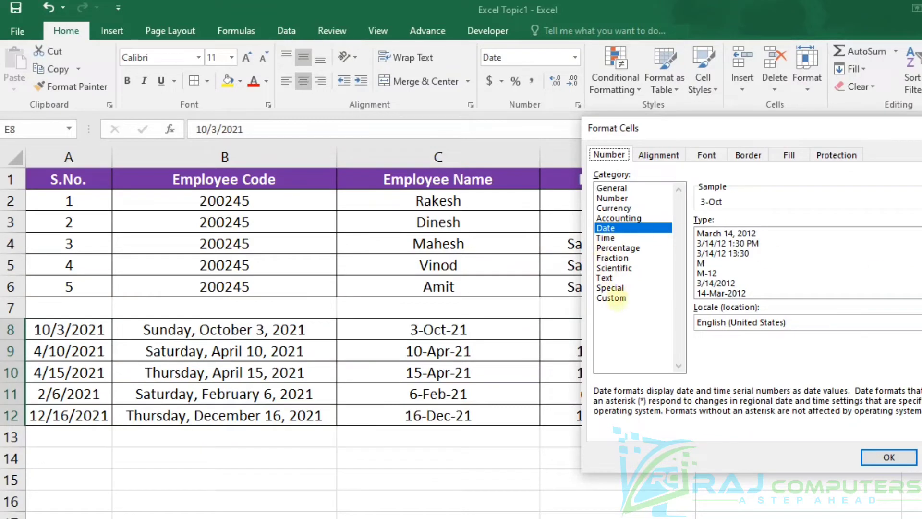
{"action": "left_click", "coordinate": [611, 298]}
{"action": "key", "text": "Escape"}
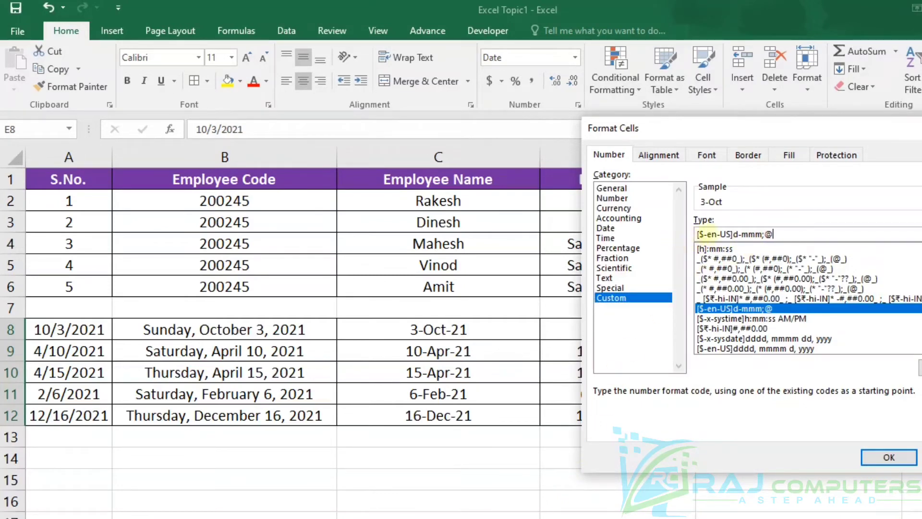
{"action": "left_click", "coordinate": [795, 235]}
{"action": "key", "text": "BackSpace"}
{"action": "key", "text": "BackSpace"}
{"action": "key", "text": "BackSpace"}
{"action": "key", "text": "BackSpace"}
{"action": "key", "text": "BackSpace"}
{"action": "key", "text": "BackSpace"}
{"action": "key", "text": "BackSpace"}
{"action": "key", "text": "BackSpace"}
{"action": "key", "text": "BackSpace"}
{"action": "key", "text": "BackSpace"}
{"action": "key", "text": "BackSpace"}
{"action": "key", "text": "BackSpace"}
{"action": "key", "text": "BackSpace"}
{"action": "key", "text": "BackSpace"}
{"action": "key", "text": "BackSpace"}
{"action": "key", "text": "BackSpace"}
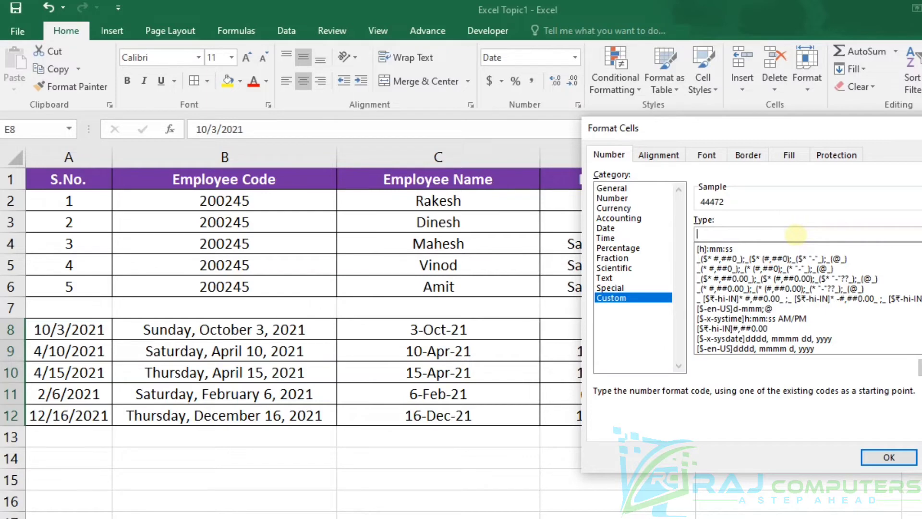
{"action": "type", "text": "dd"}
{"action": "type", "text": "-mmm"}
{"action": "type", "text": "-y"}
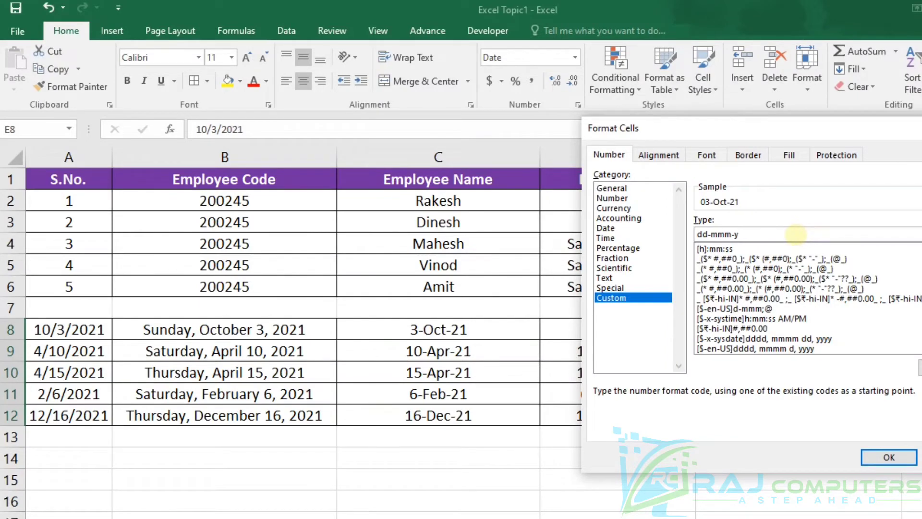
{"action": "type", "text": "yyy"}
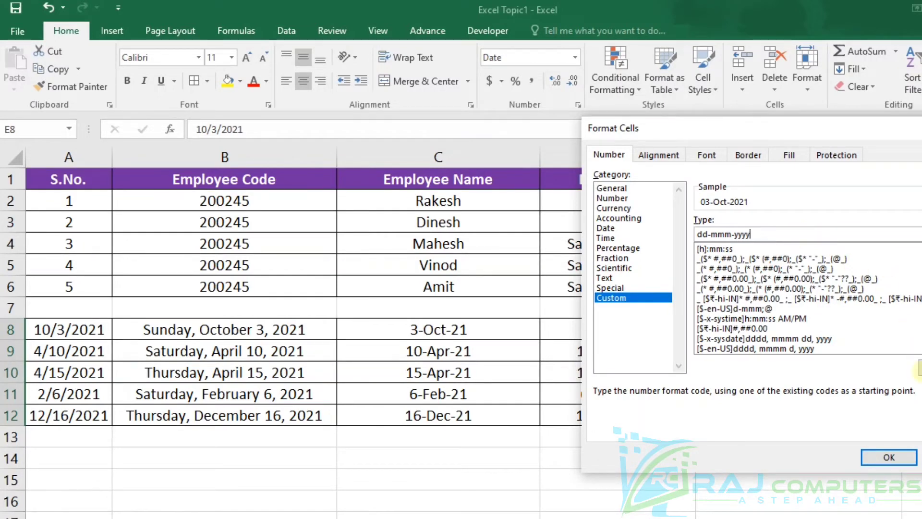
{"action": "left_click", "coordinate": [890, 457]}
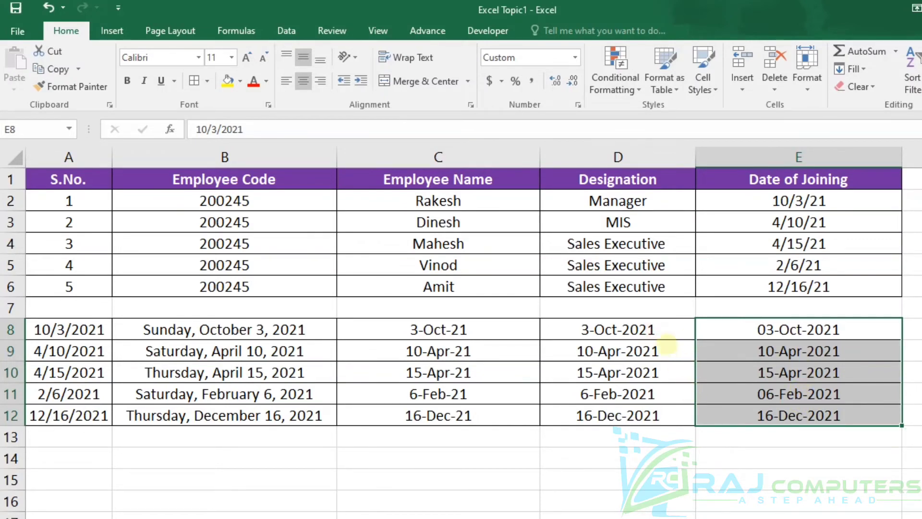
Step: Replace the number format of D8:D12 with the custom format code mmm-yy
{"action": "left_click", "coordinate": [638, 328]}
{"action": "key", "text": "shift+Down"}
{"action": "key", "text": "shift+Down"}
{"action": "key", "text": "shift+Down"}
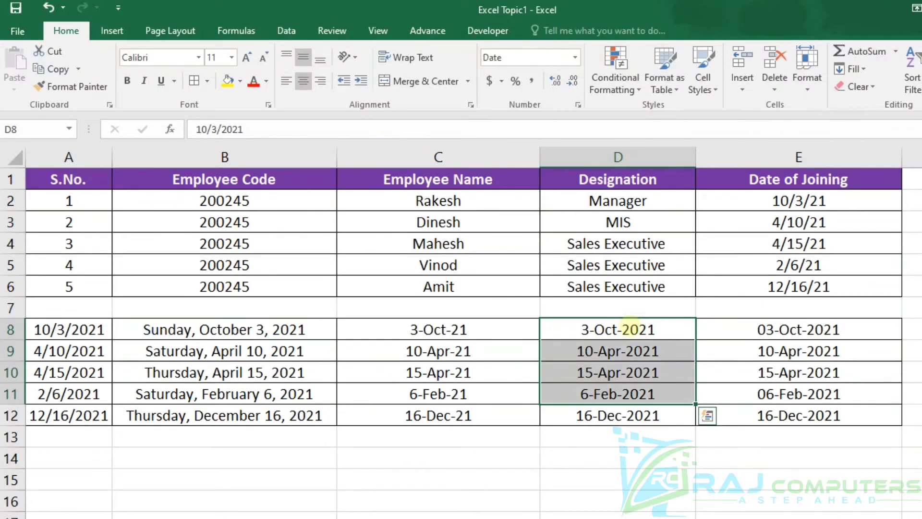
{"action": "left_click_drag", "start_coordinate": [629, 327], "coordinate": [656, 410]}
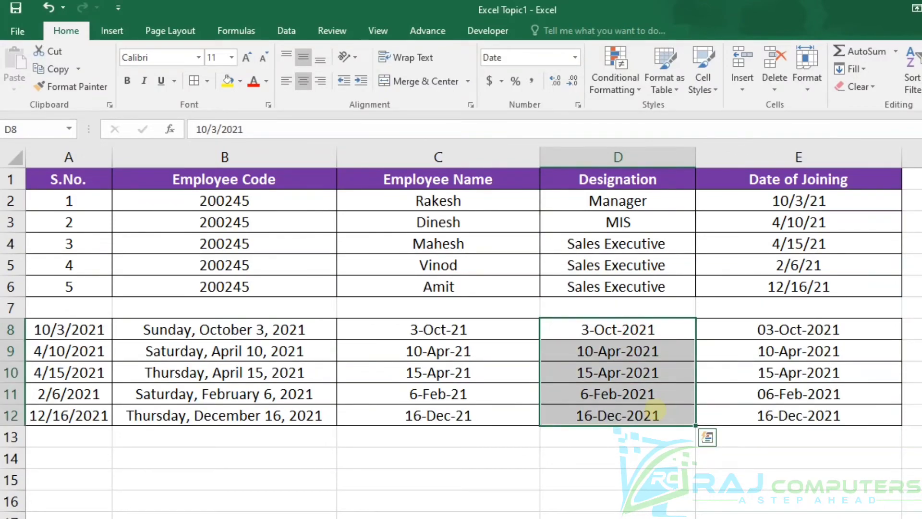
{"action": "key", "text": "ctrl+1"}
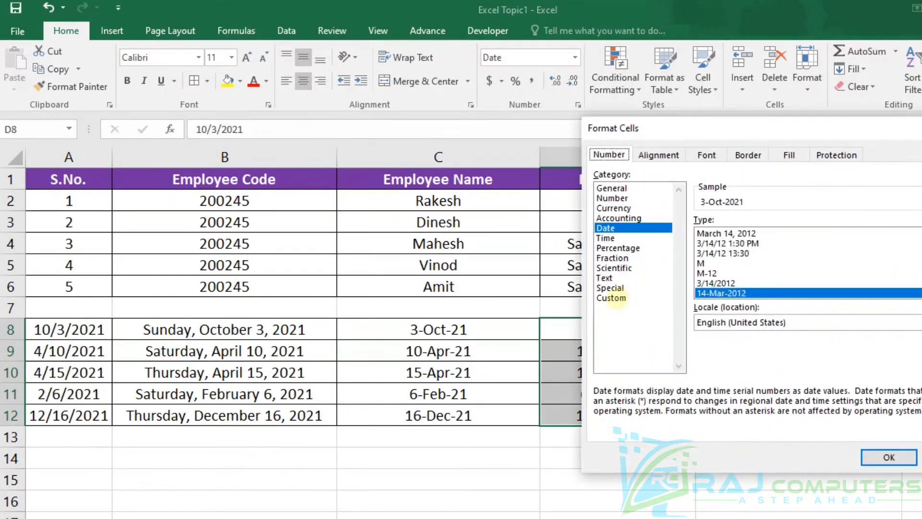
{"action": "left_click", "coordinate": [617, 298]}
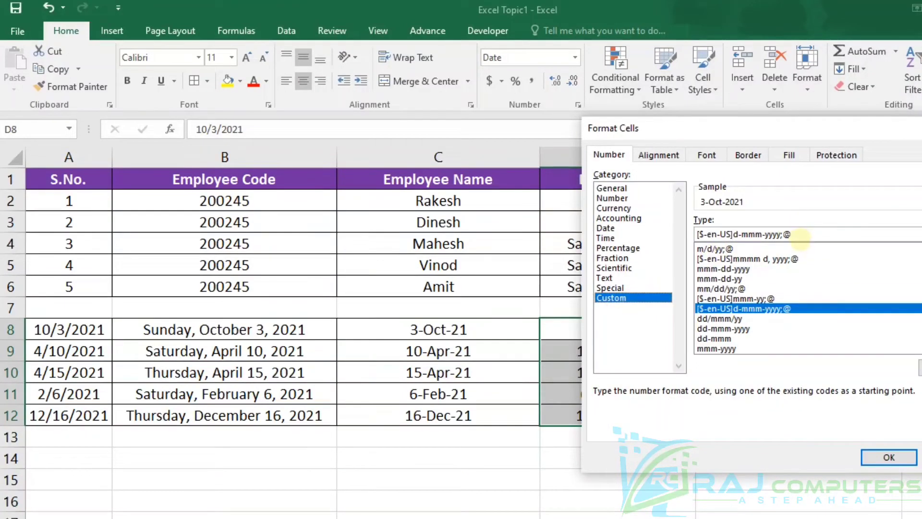
{"action": "left_click", "coordinate": [799, 235]}
{"action": "key", "text": "BackSpace"}
{"action": "key", "text": "BackSpace"}
{"action": "key", "text": "BackSpace"}
{"action": "key", "text": "BackSpace"}
{"action": "key", "text": "BackSpace"}
{"action": "key", "text": "BackSpace"}
{"action": "key", "text": "BackSpace"}
{"action": "key", "text": "BackSpace"}
{"action": "key", "text": "BackSpace"}
{"action": "key", "text": "BackSpace"}
{"action": "key", "text": "BackSpace"}
{"action": "key", "text": "BackSpace"}
{"action": "key", "text": "BackSpace"}
{"action": "key", "text": "BackSpace"}
{"action": "key", "text": "BackSpace"}
{"action": "key", "text": "BackSpace"}
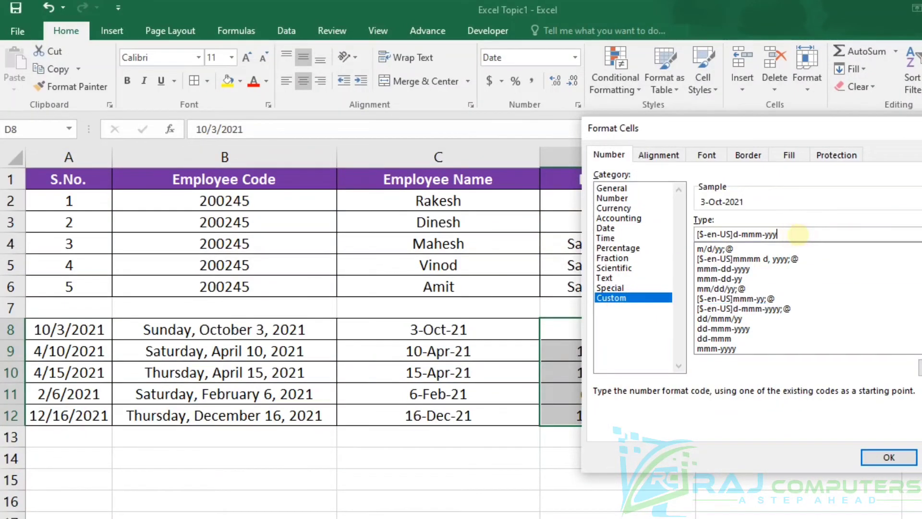
{"action": "key", "text": "BackSpace"}
{"action": "key", "text": "BackSpace"}
{"action": "key", "text": "BackSpace"}
{"action": "key", "text": "BackSpace"}
{"action": "key", "text": "BackSpace"}
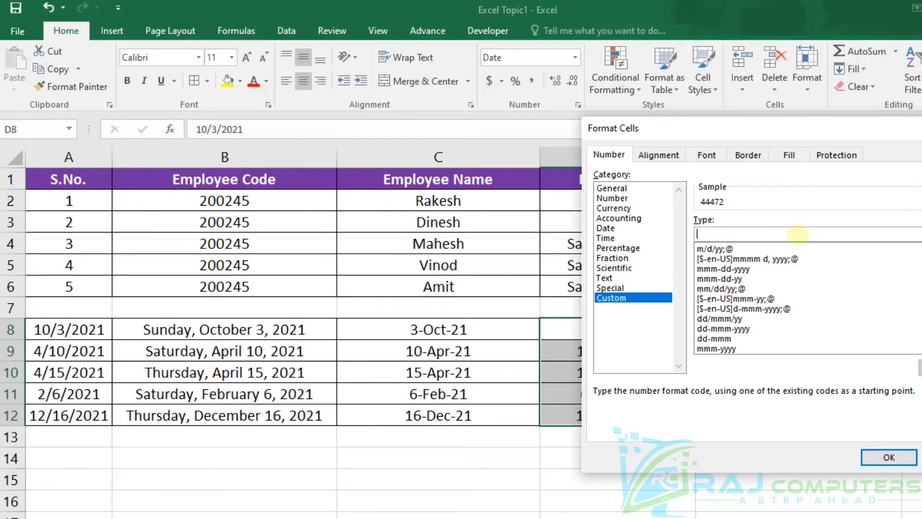
{"action": "type", "text": "mmm-yy"}
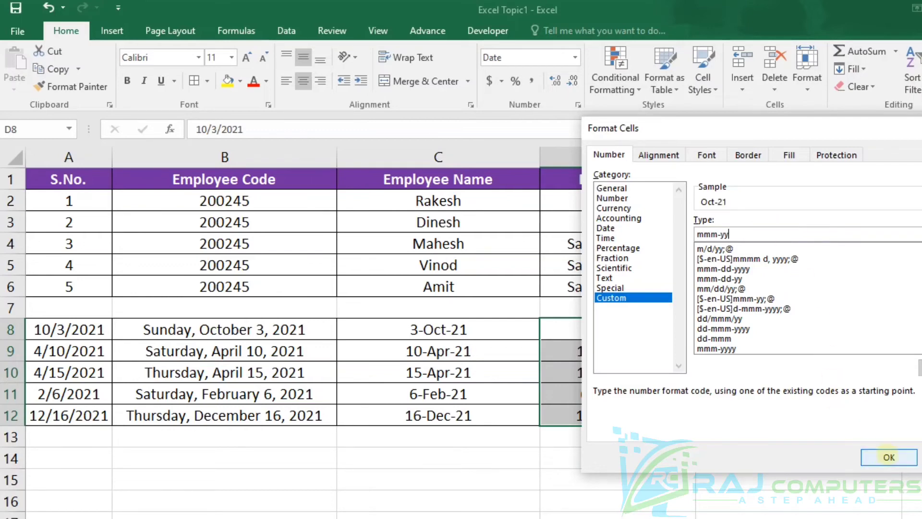
{"action": "left_click", "coordinate": [888, 455]}
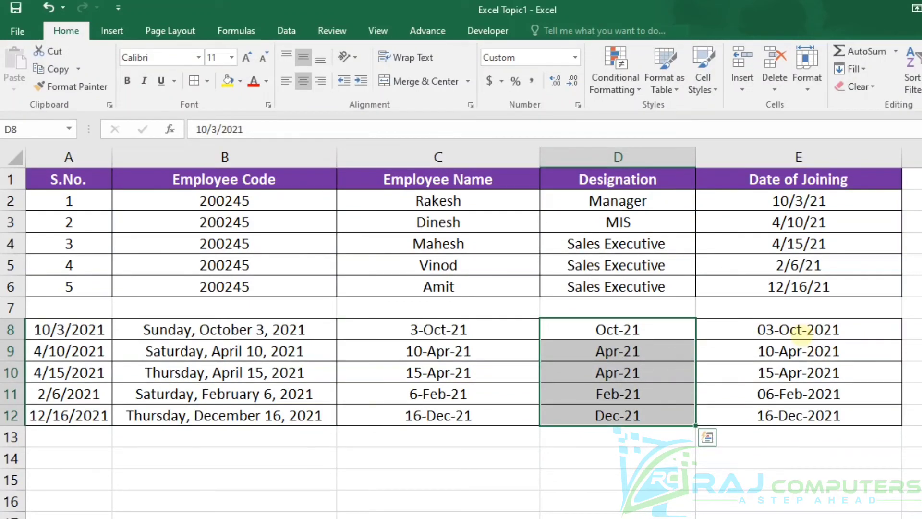
Step: Remove the day part from the custom format code of E8:E12, leaving mmm-yyyy, and apply it
{"action": "left_click_drag", "start_coordinate": [807, 336], "coordinate": [812, 413]}
{"action": "key", "text": "ctrl+1"}
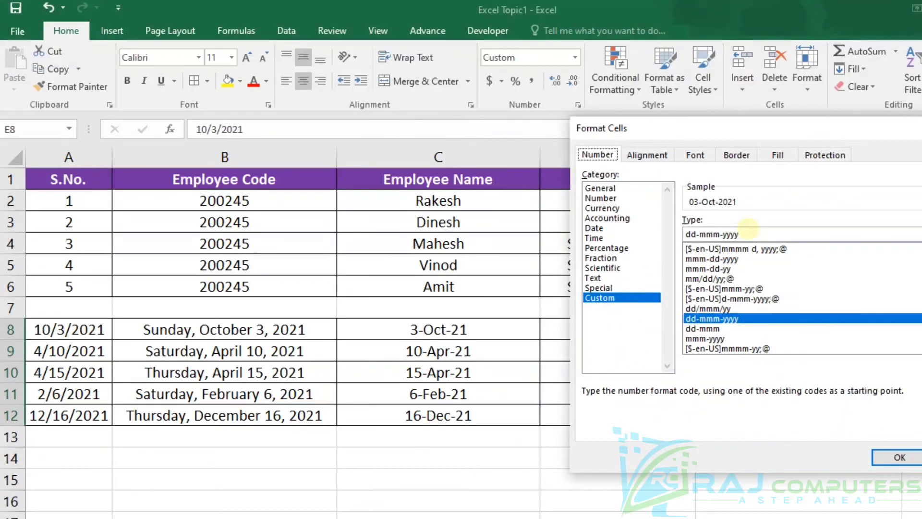
{"action": "left_click", "coordinate": [748, 233]}
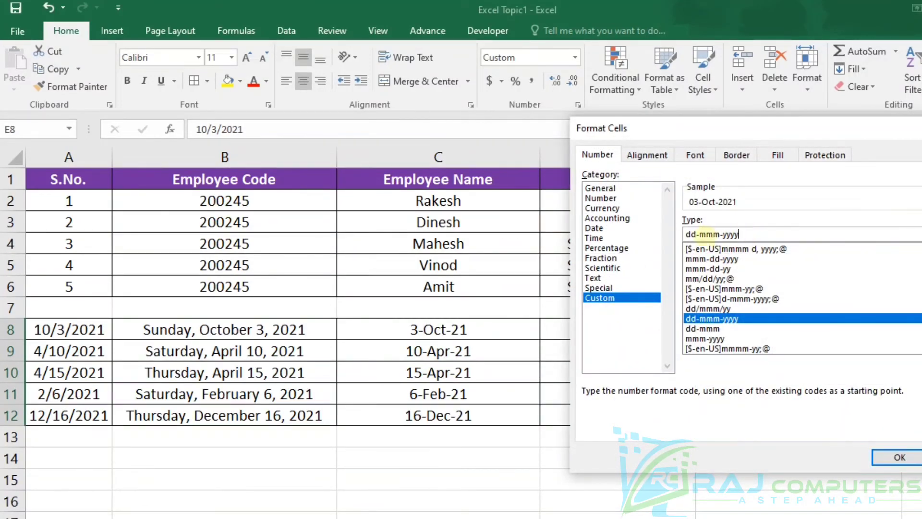
{"action": "left_click", "coordinate": [699, 234]}
{"action": "key", "text": "BackSpace"}
{"action": "key", "text": "BackSpace"}
{"action": "key", "text": "BackSpace"}
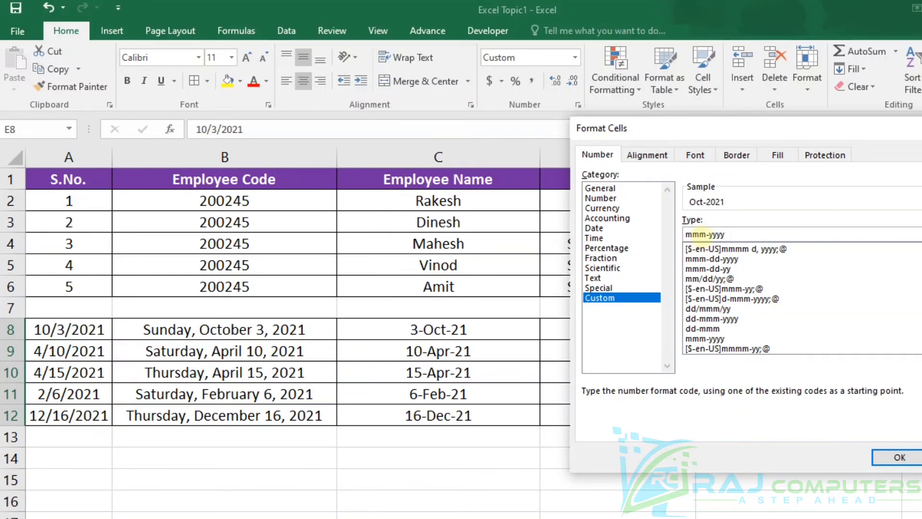
{"action": "key", "text": "Return"}
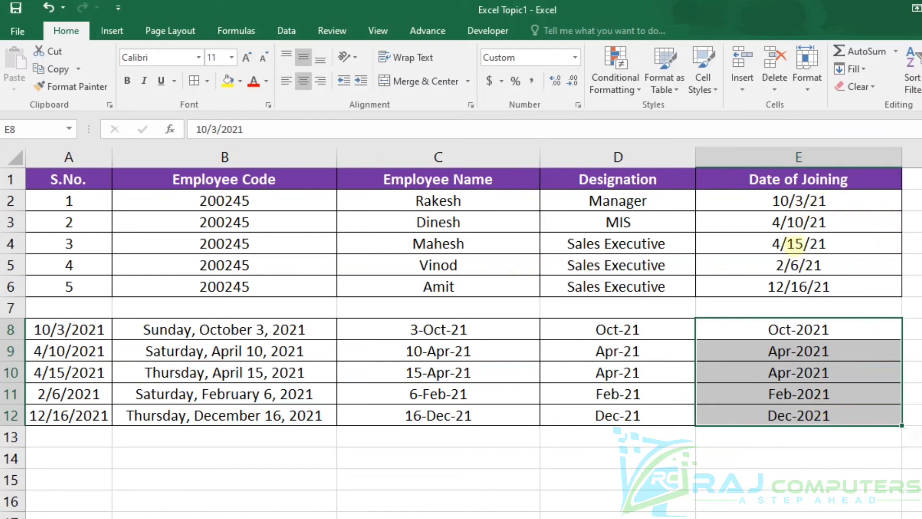
Step: Format the joining dates in E3:E4 in the day, abbreviated month-name and two-digit-year style
{"action": "left_click_drag", "start_coordinate": [777, 222], "coordinate": [834, 245]}
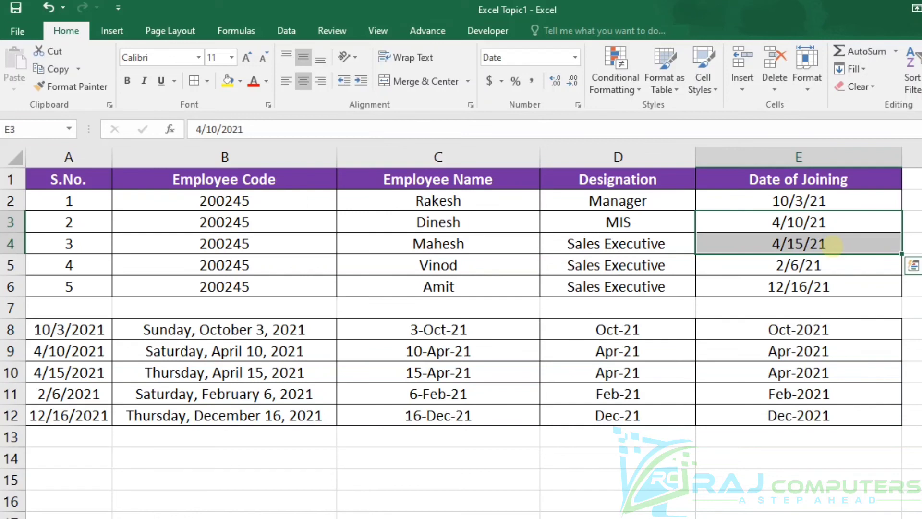
{"action": "key", "text": "ctrl+shift+3"}
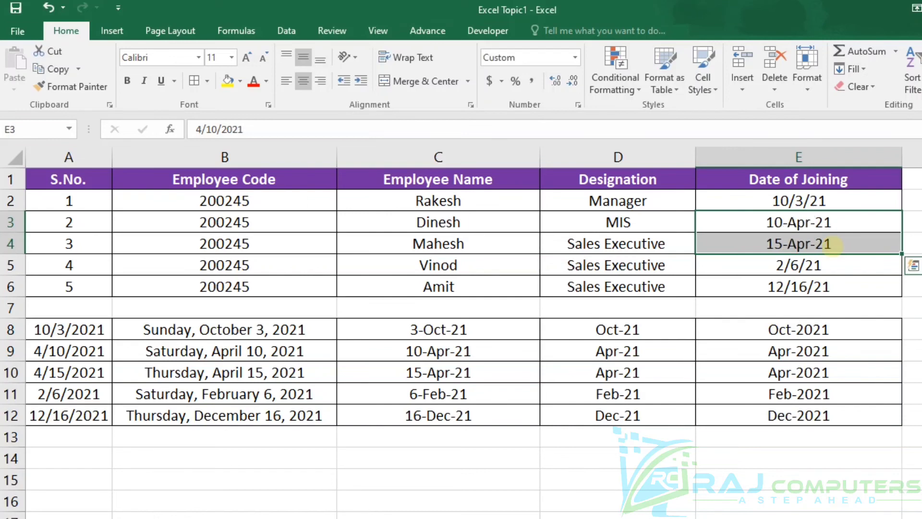